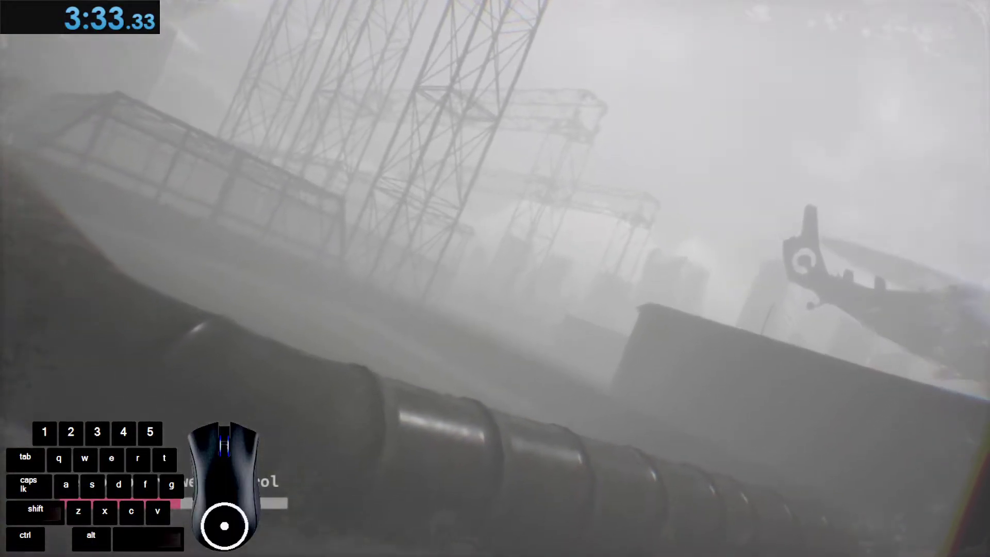
Abandon the foggy ruins attempt with Alt+Tab so the game restarts at its title menu
key(alt+Tab)
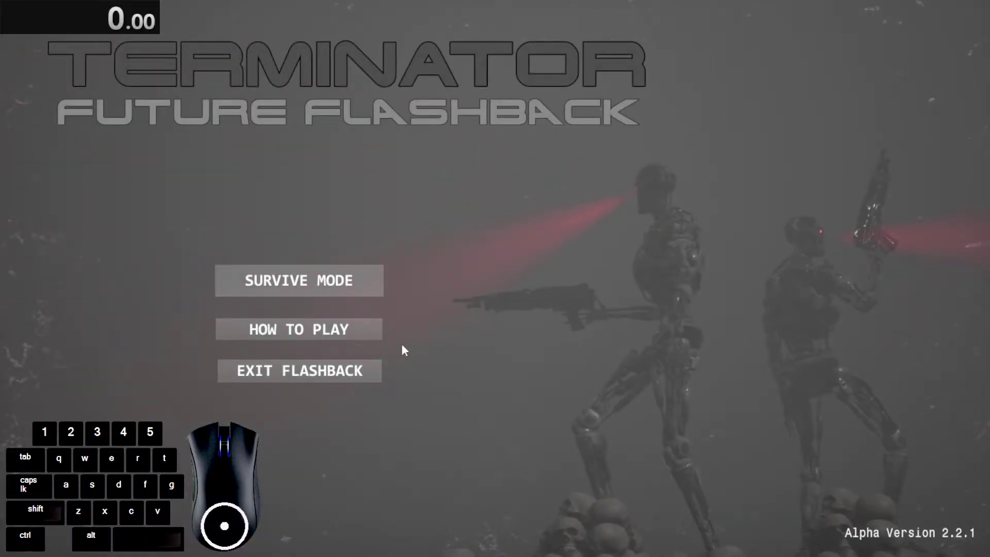
Start a new game from the title menu and let the 'Los Angeles - 2031' intro play
key(Return)
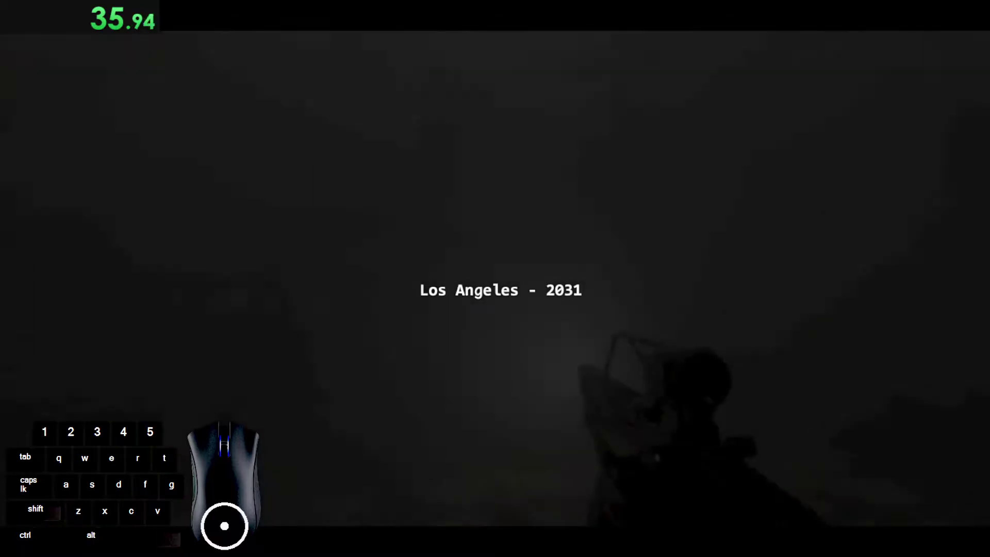
Sprint up the foggy street, gun down the MotoTerminator until it explodes, and run on
key(shift+w)
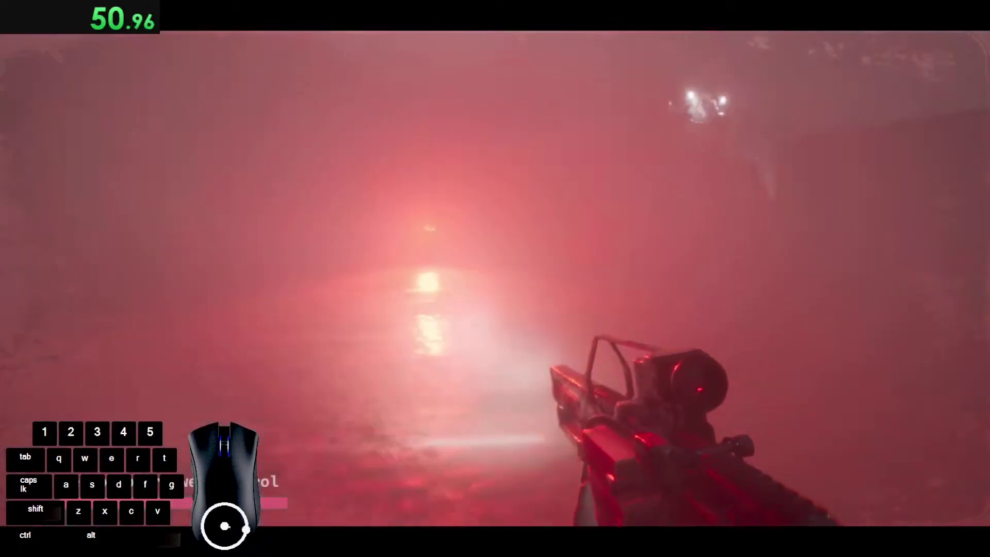
click(495, 278)
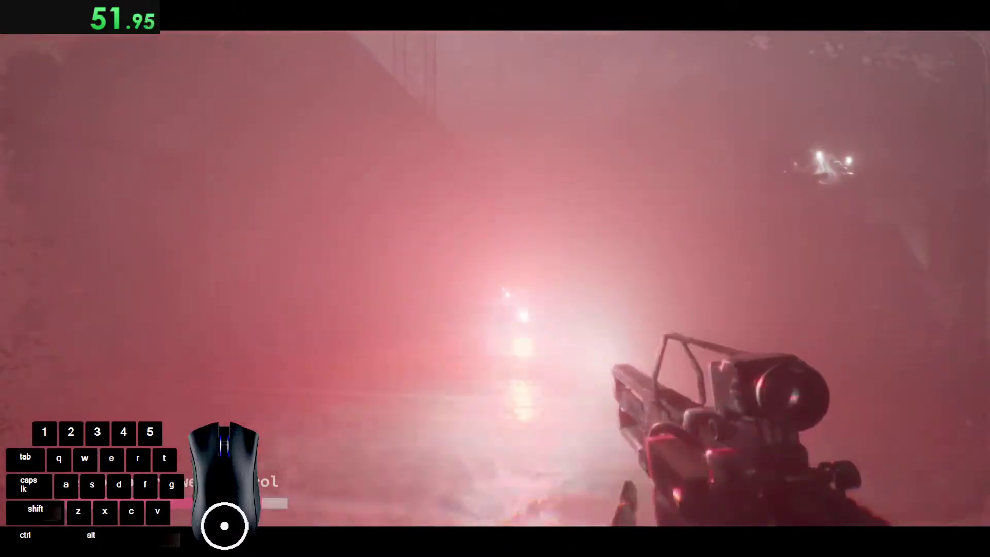
click(495, 279)
click(495, 279)
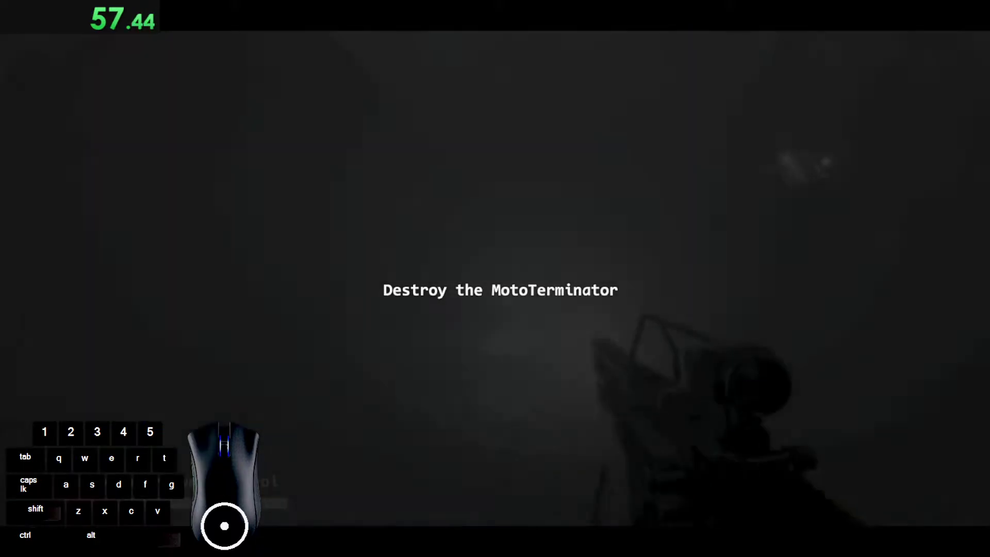
key(shift+w)
click(495, 278)
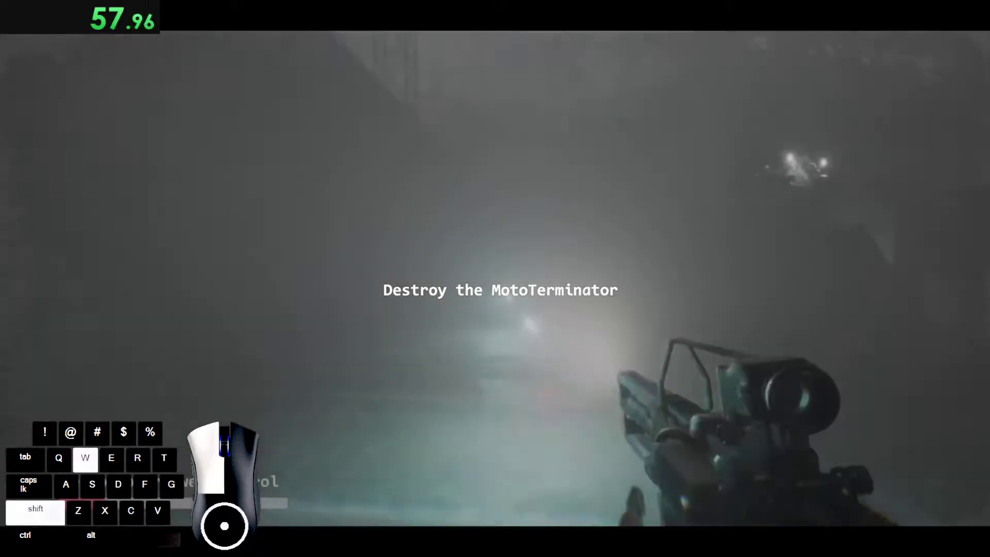
click(495, 279)
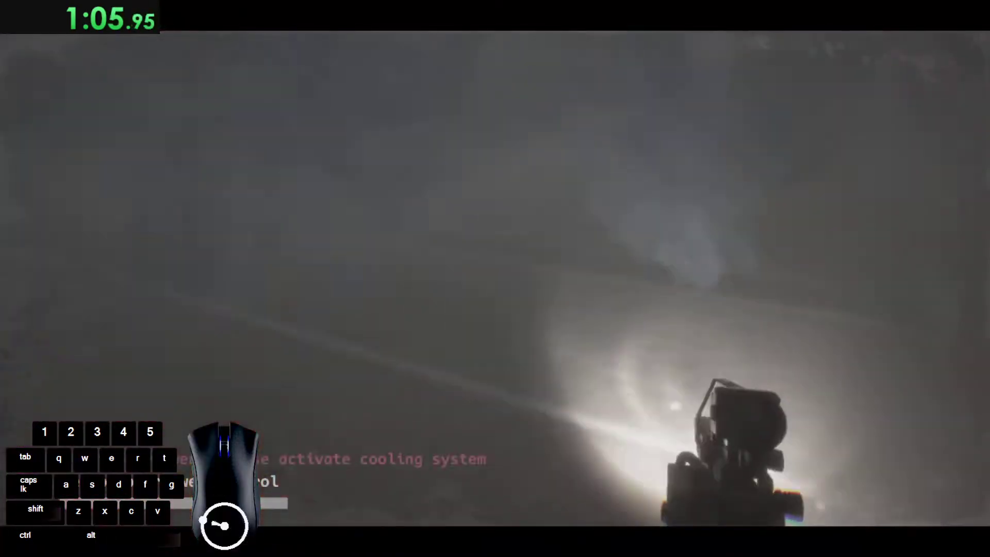
key(shift+w)
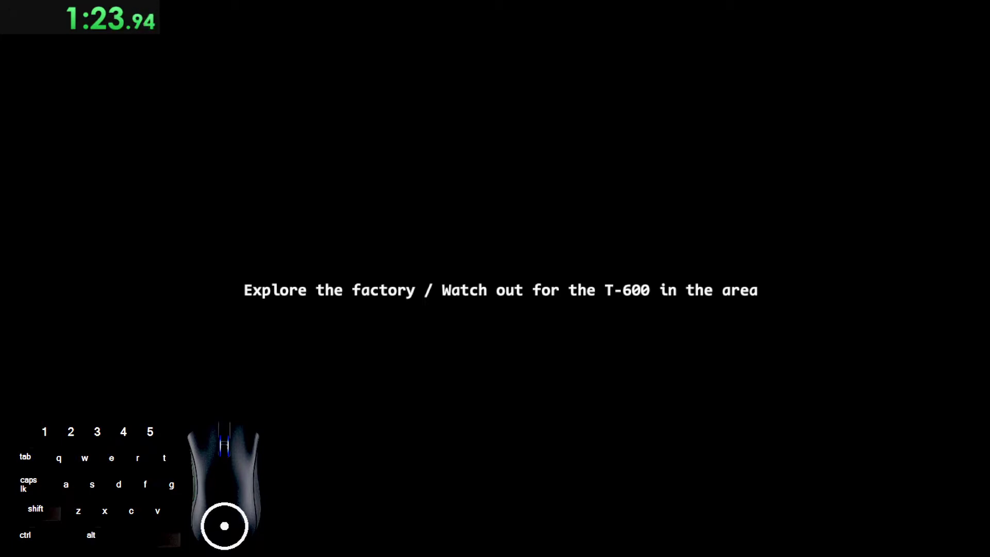
Sprint through the factory past the walkways and brick pillar toward the metal staircase
key(shift)
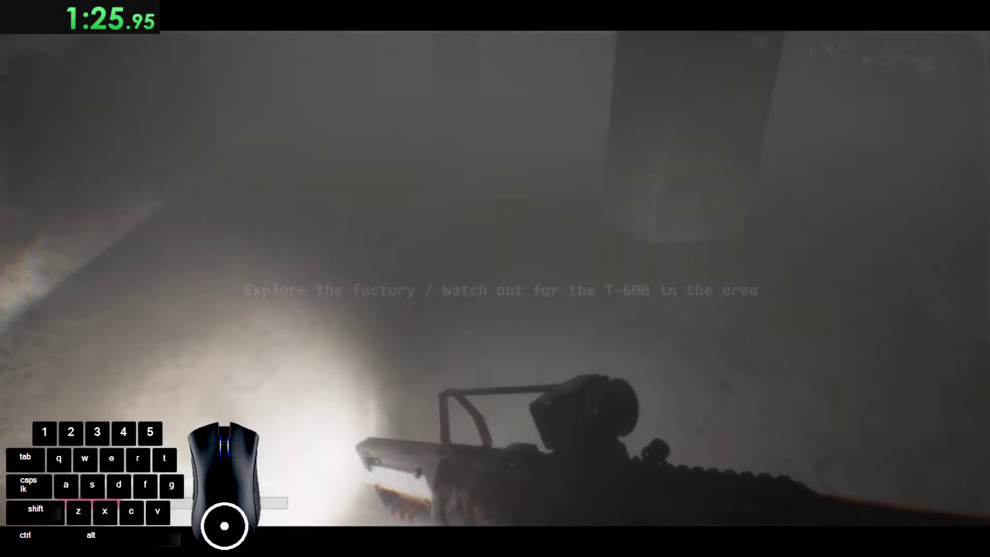
key(shift+w)
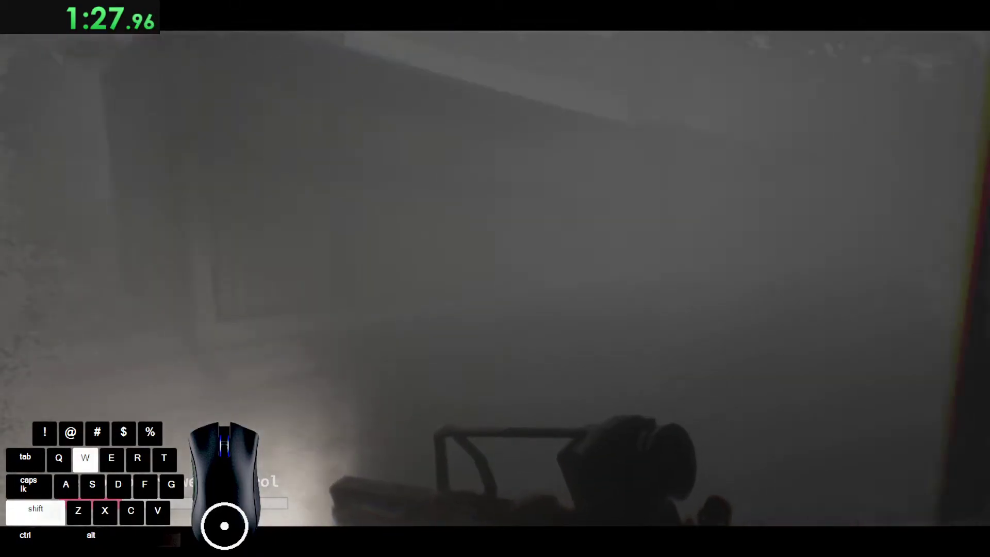
key(shift+w)
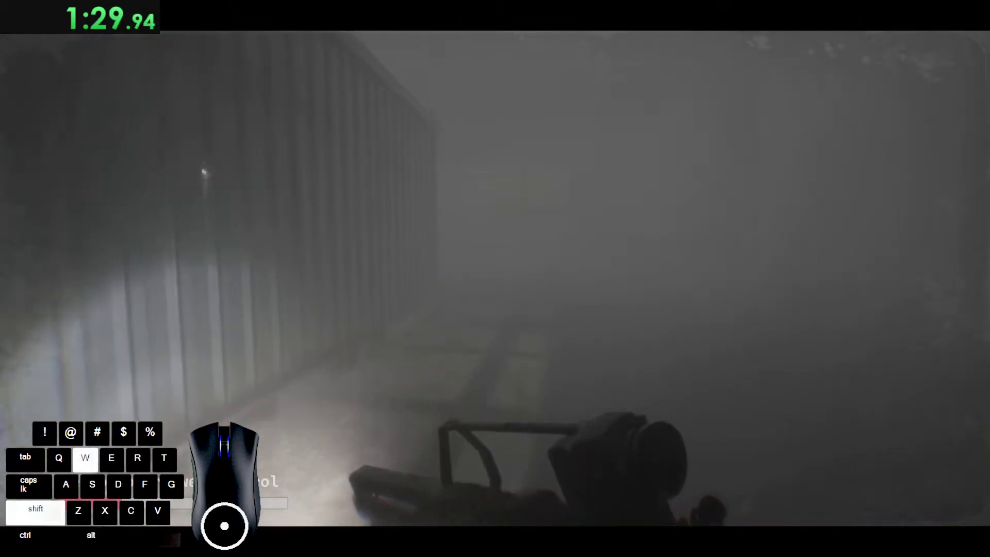
key(shift+w)
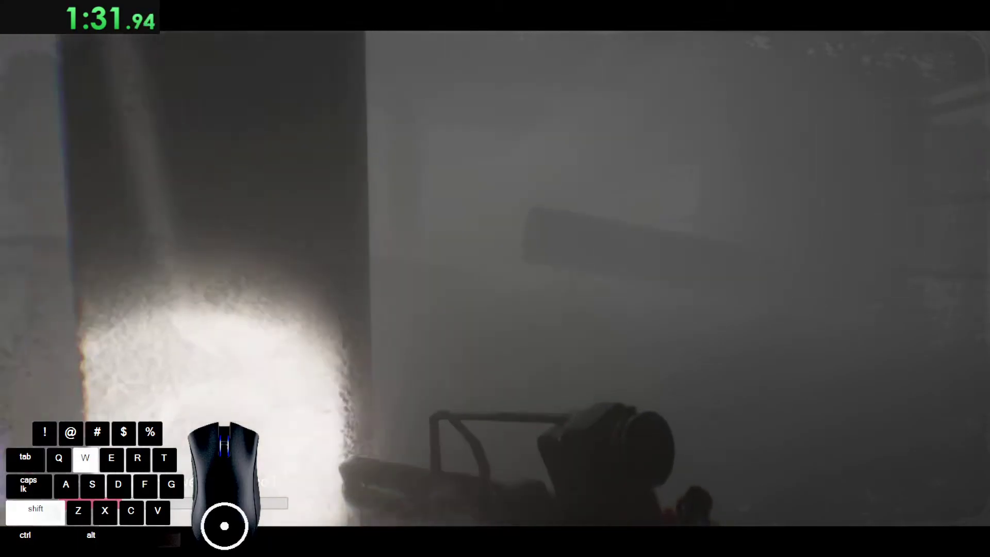
key(shift+w)
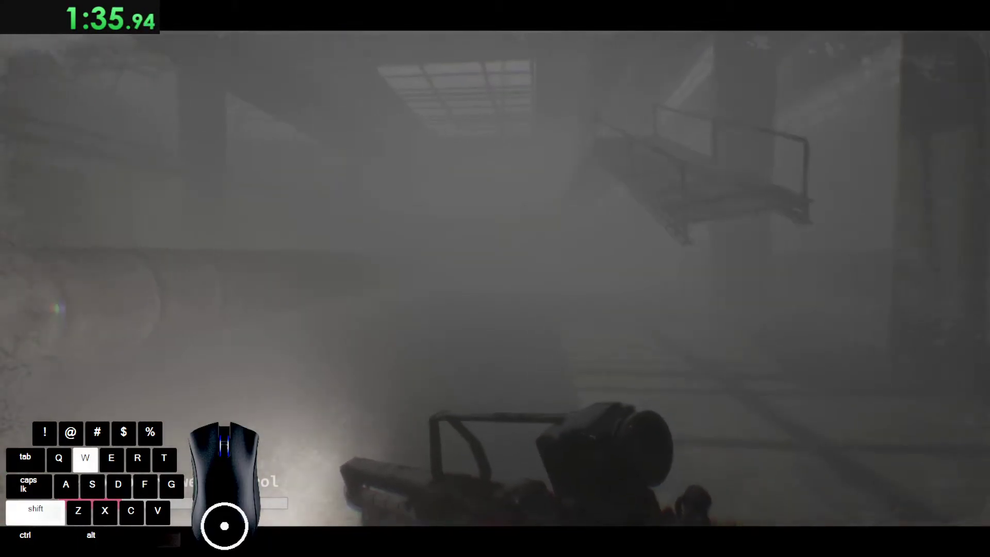
key(shift+w)
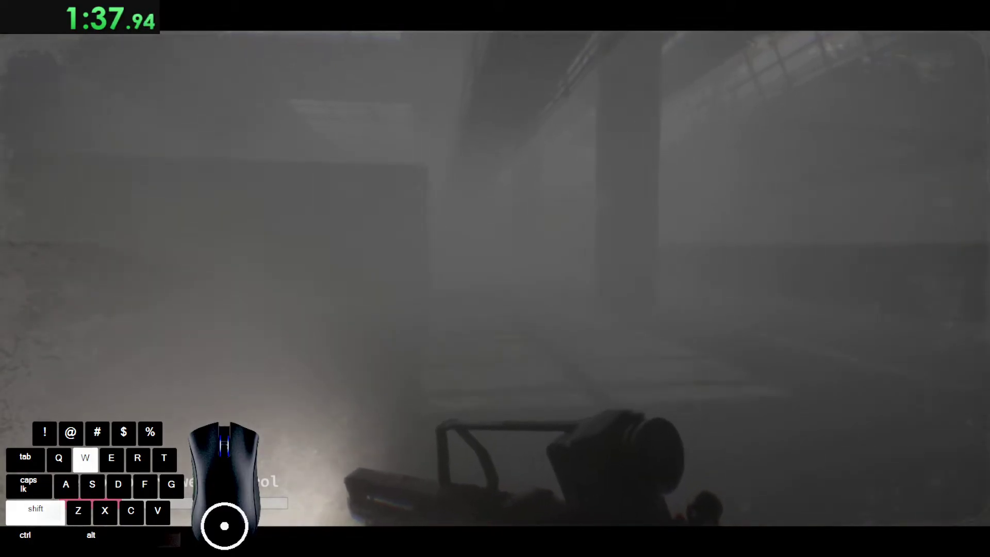
key(shift+w)
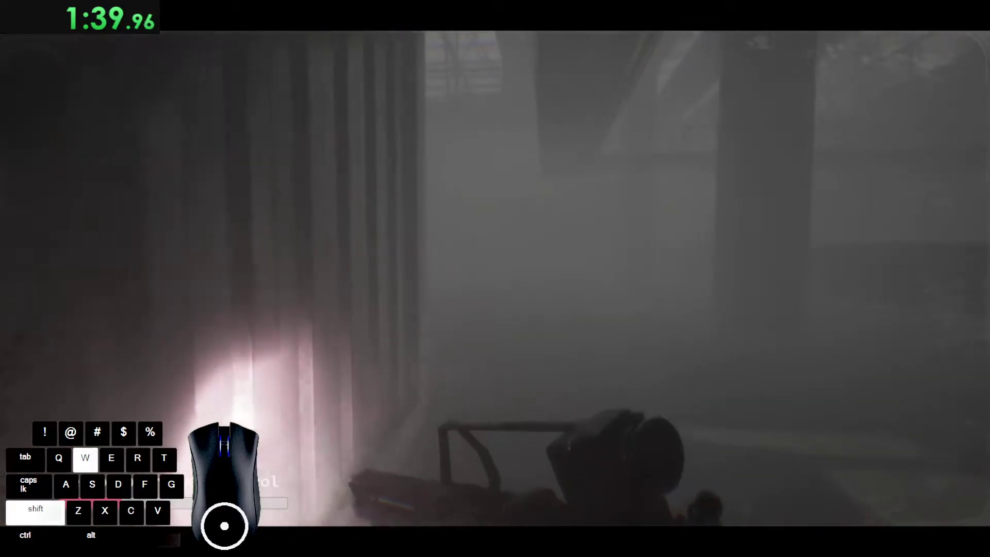
key(shift+w)
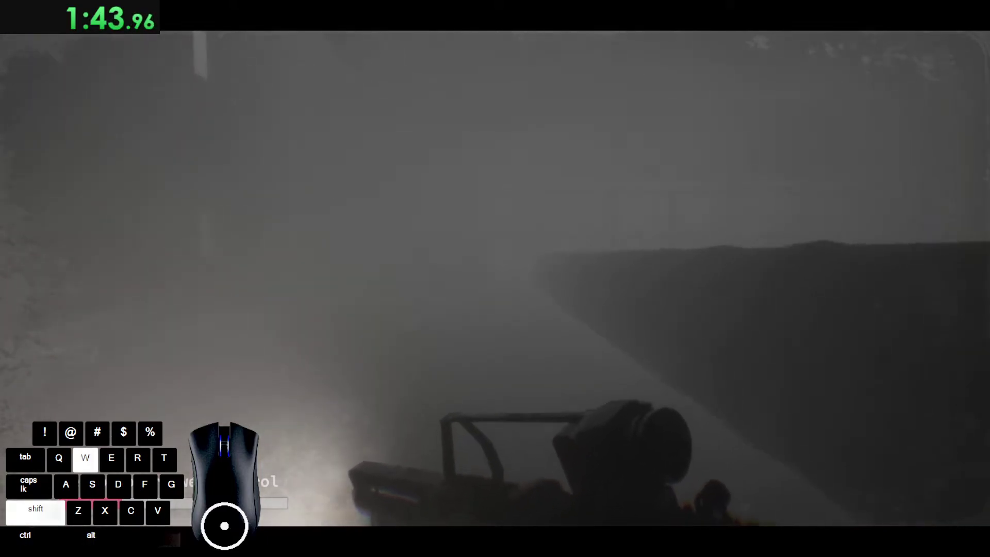
key(shift+w)
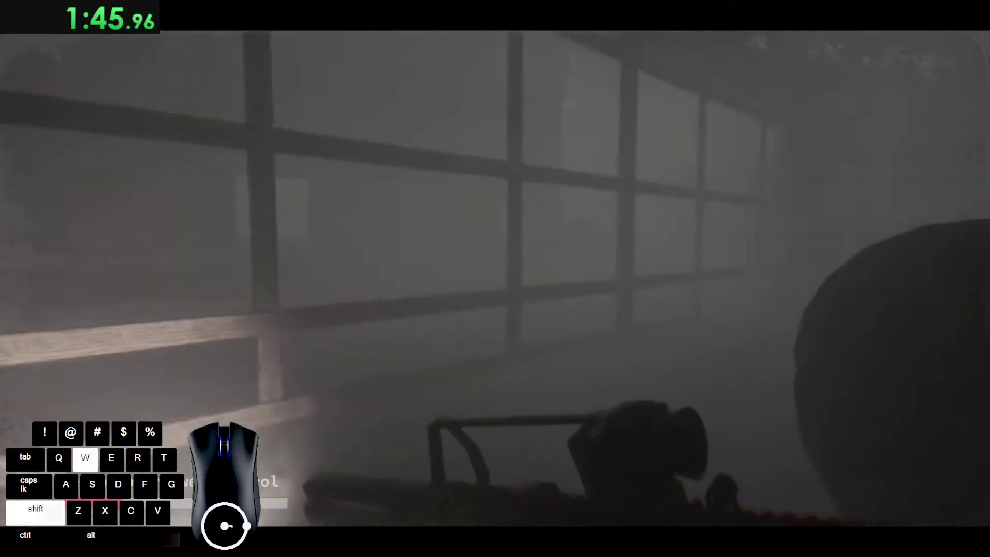
key(shift+w)
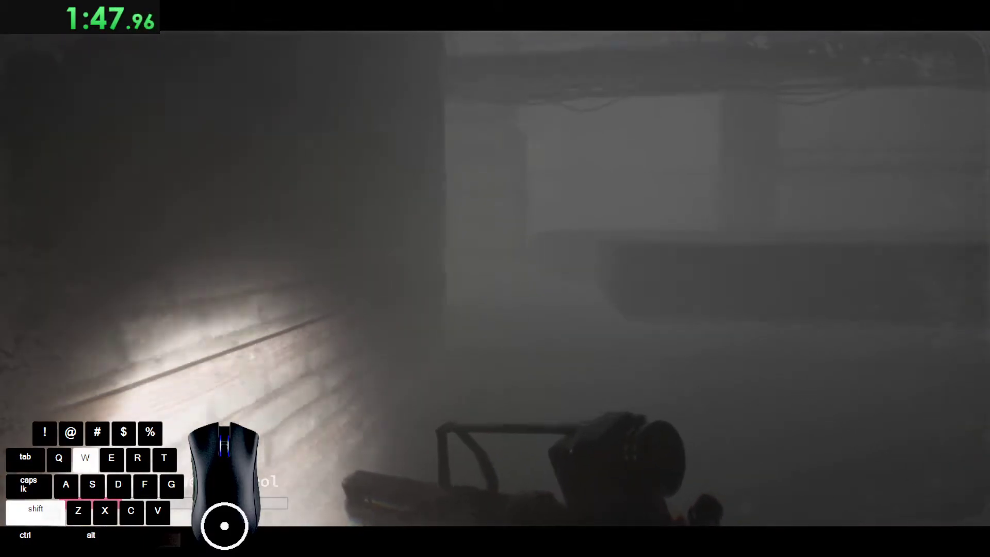
key(shift+w)
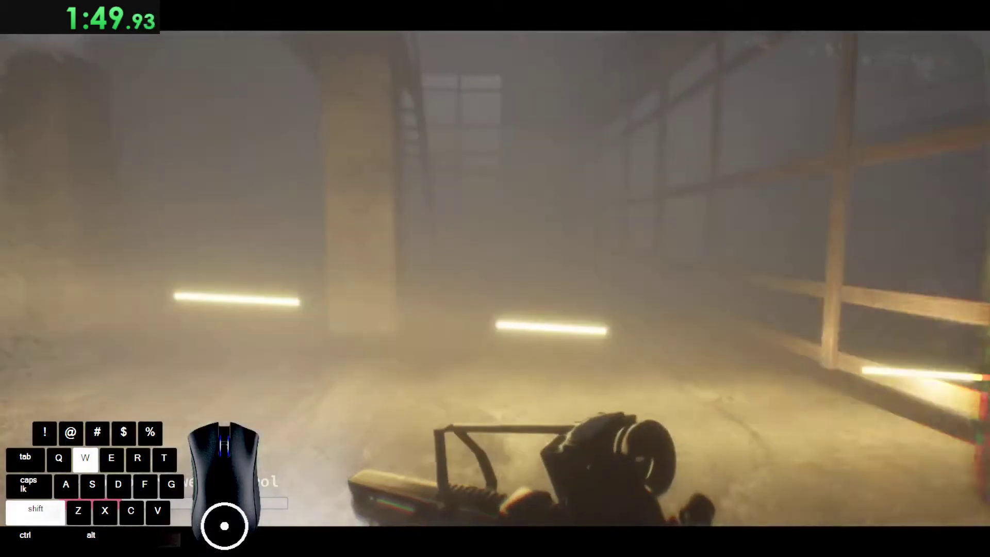
Climb the staircase, cross the catwalks, and run down into the foggy hall under fire
key(shift+w)
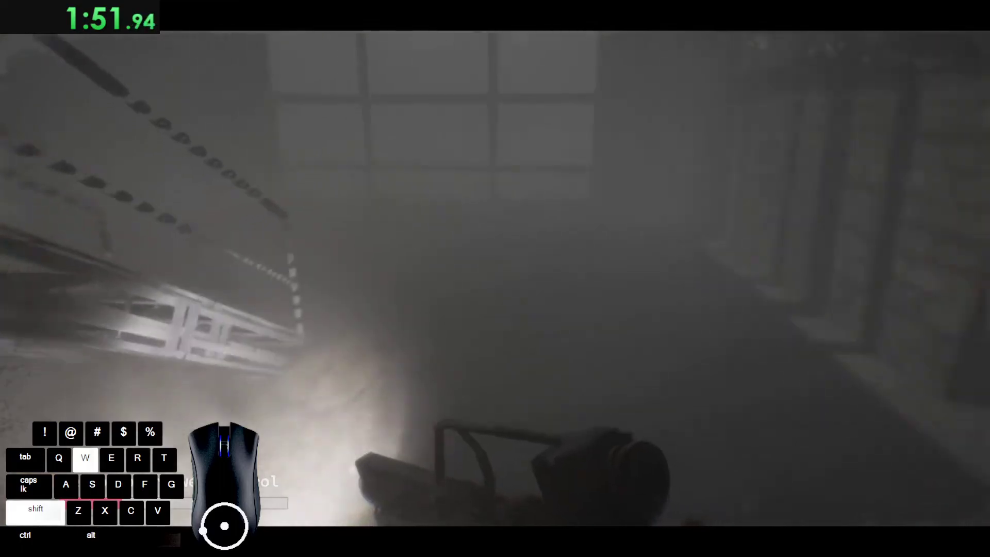
key(shift+w)
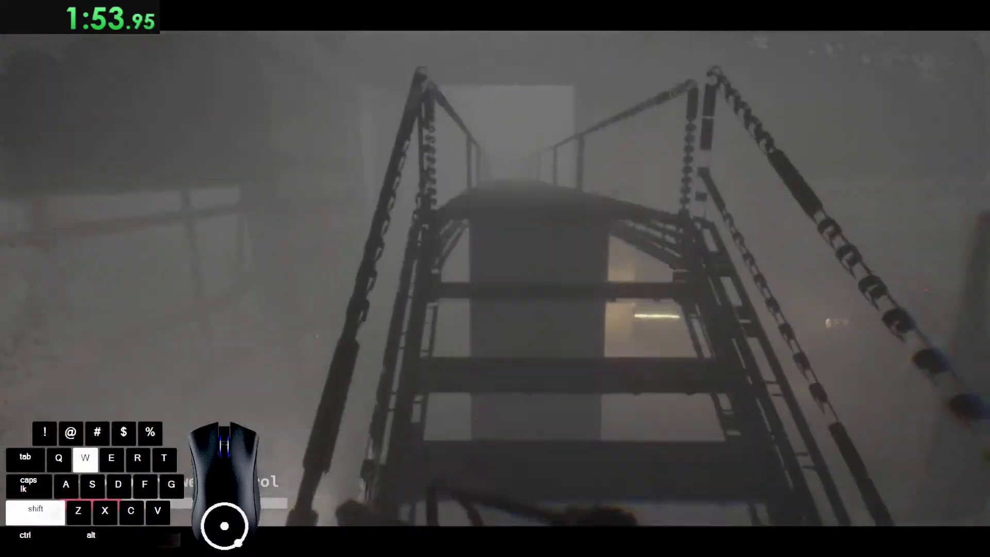
key(shift+w)
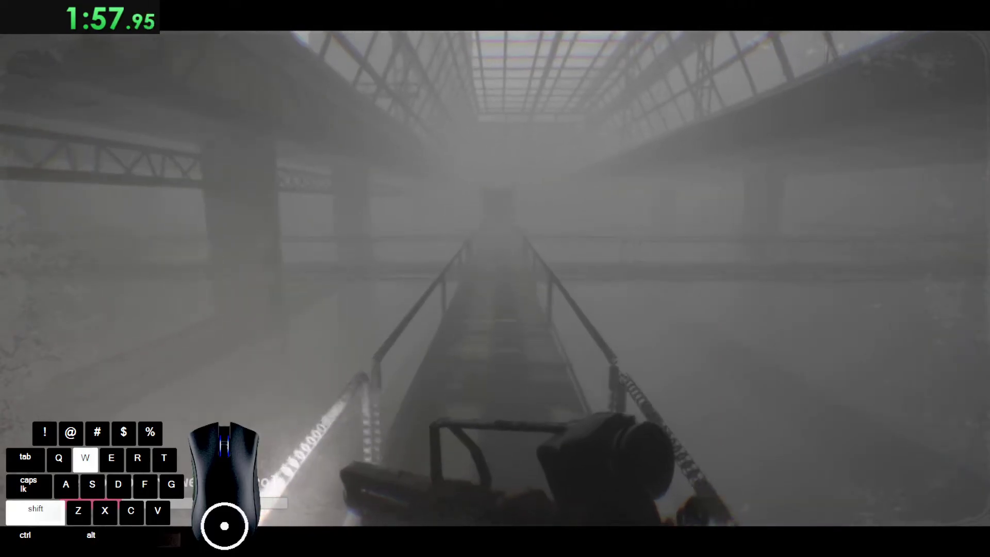
key(shift+w)
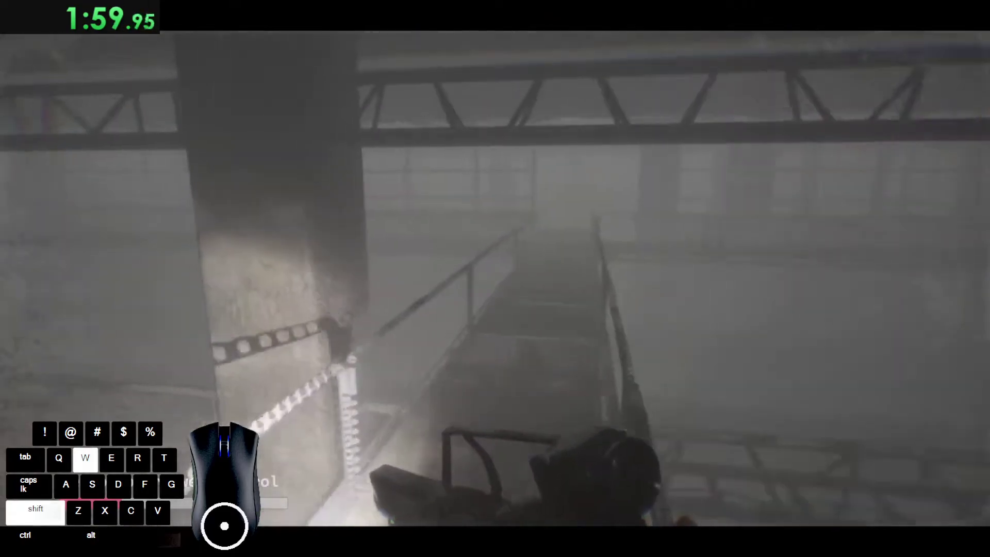
key(shift+w)
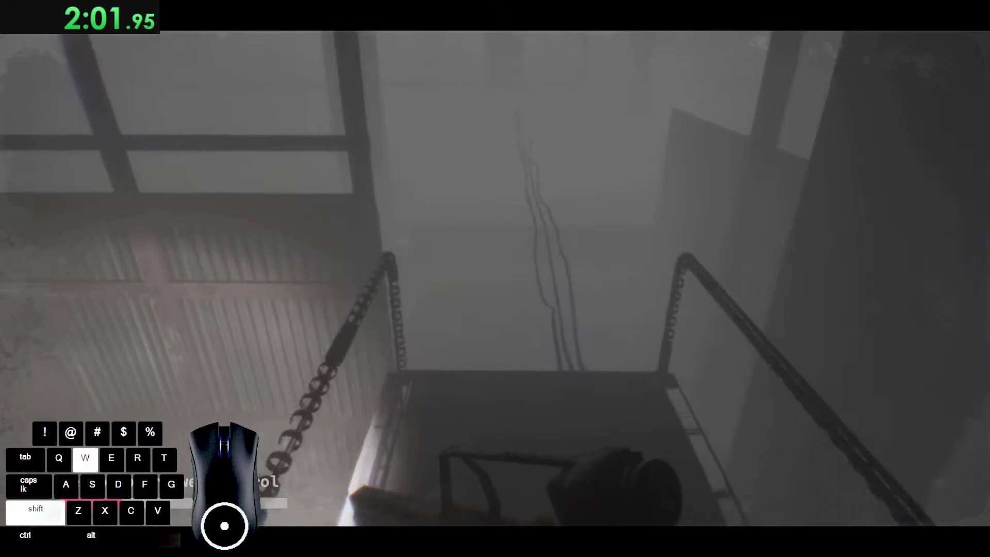
key(shift+w)
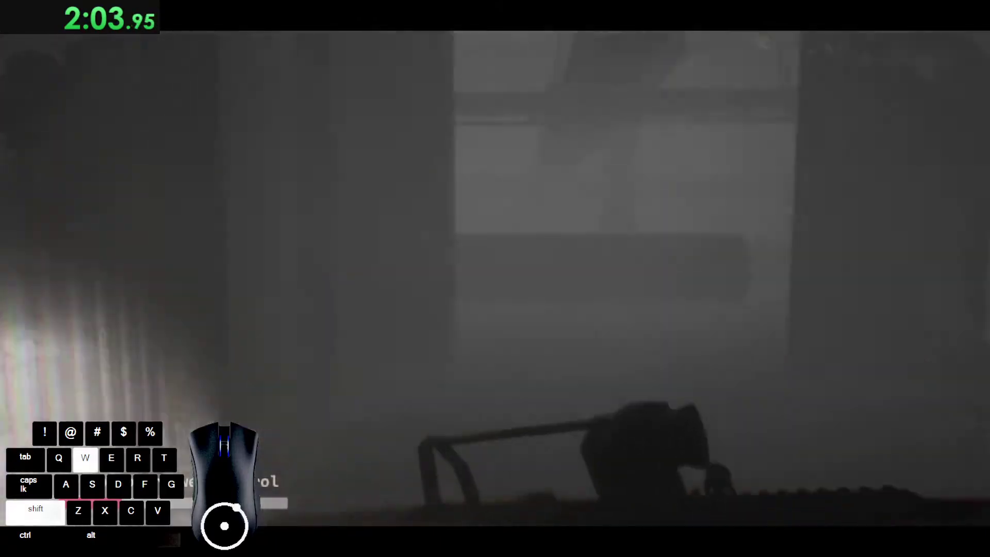
key(shift+w)
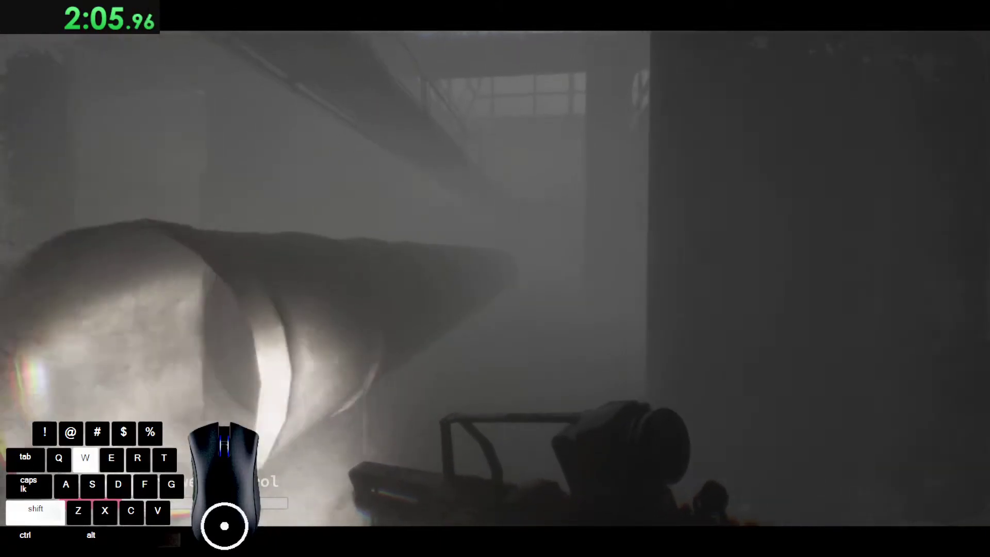
key(shift+w)
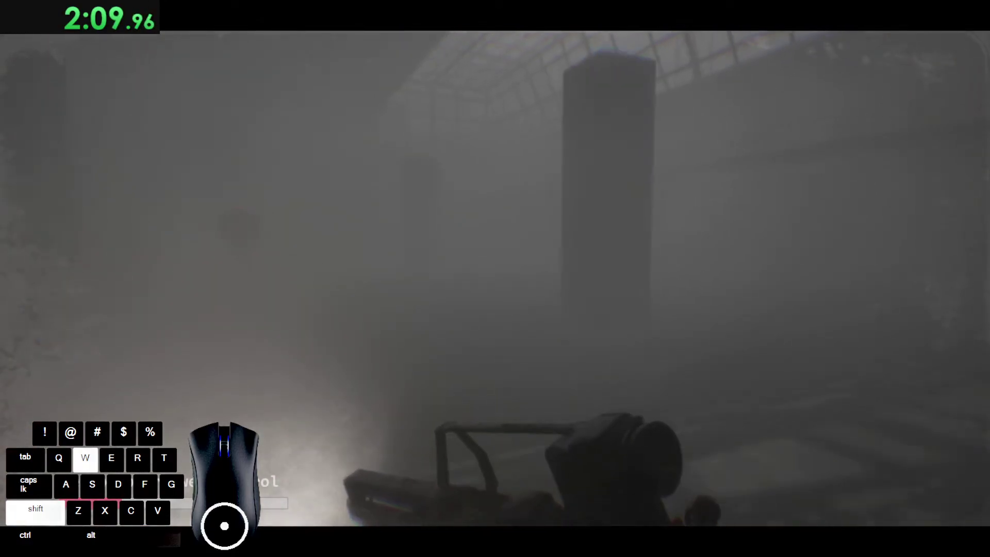
key(shift+w)
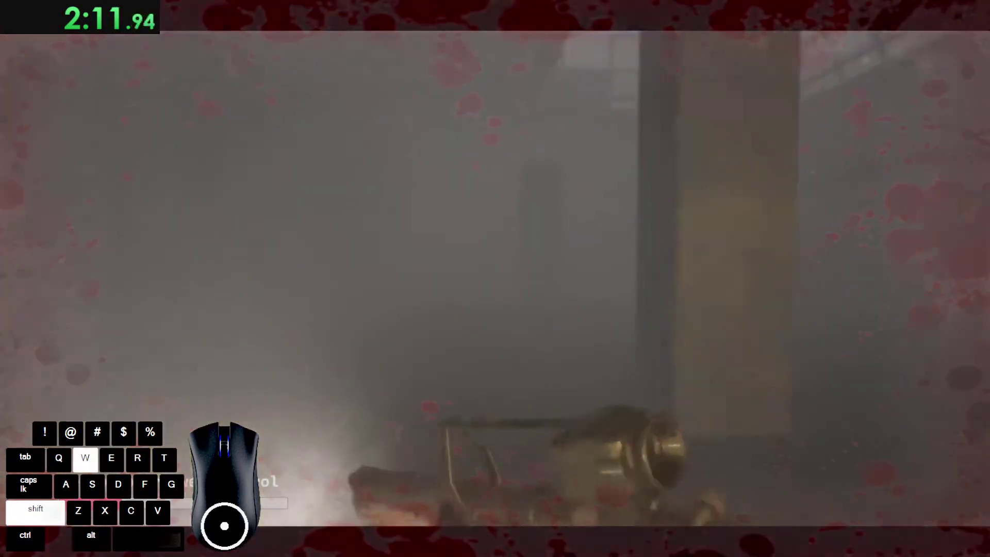
Push past the shooting enemy and sprint to the end of the foggy catwalk
key(shift+w)
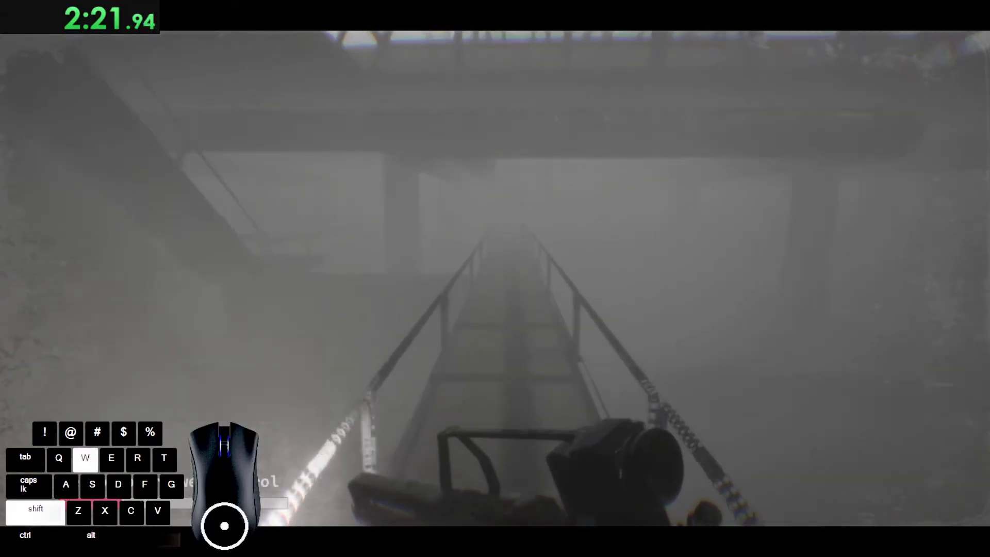
key(shift+w)
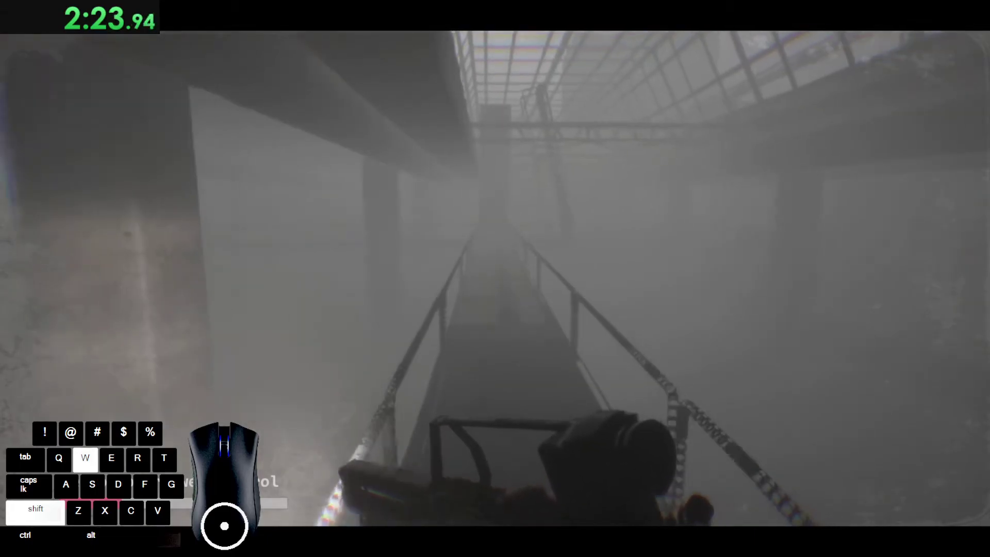
key(shift+w)
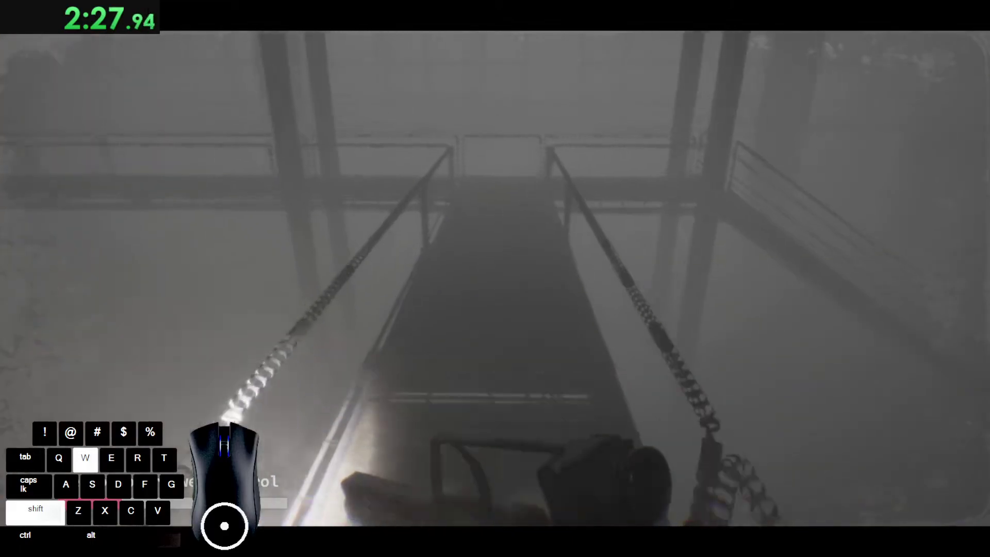
key(shift+w)
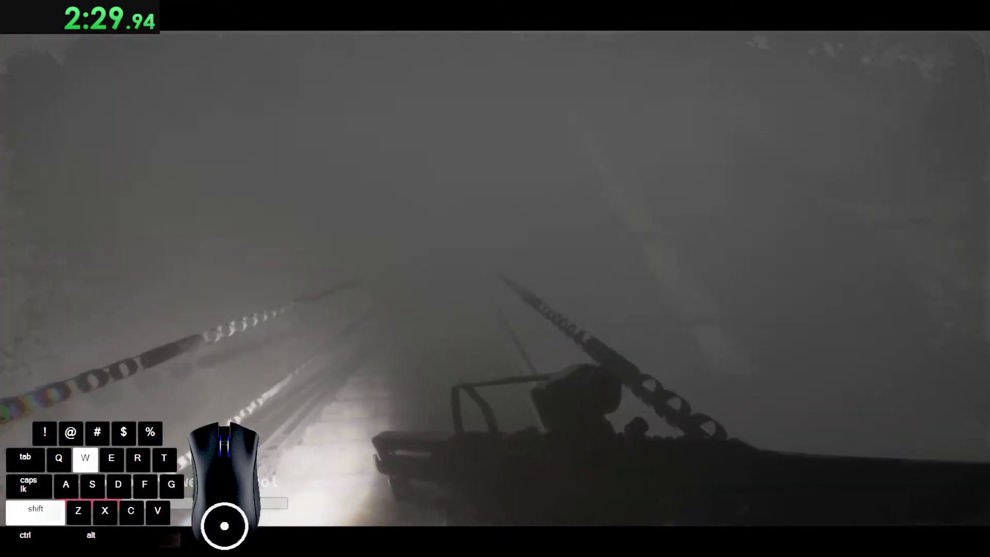
key(shift+w)
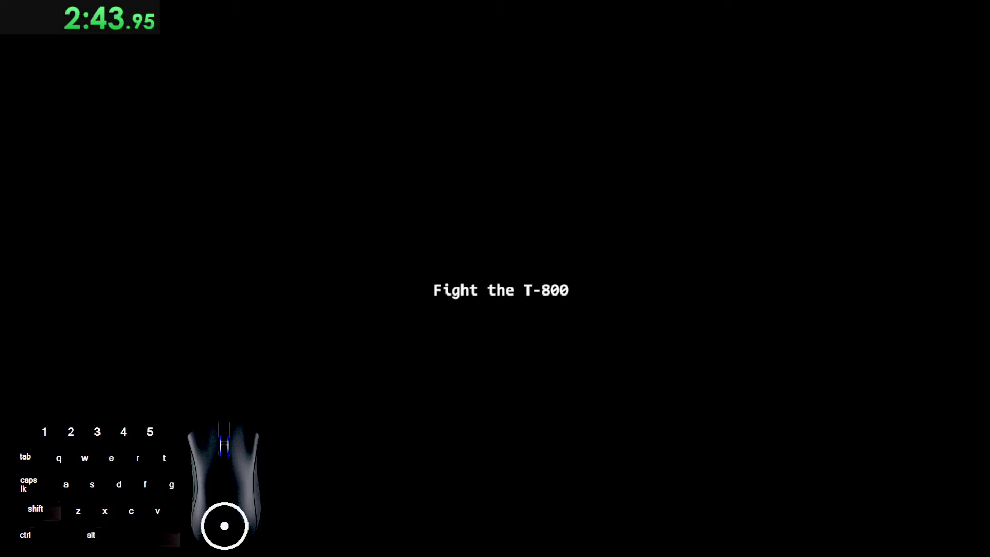
Sprint toward the T-800 to open the fight in the purple-tinged hall
key(shift+w)
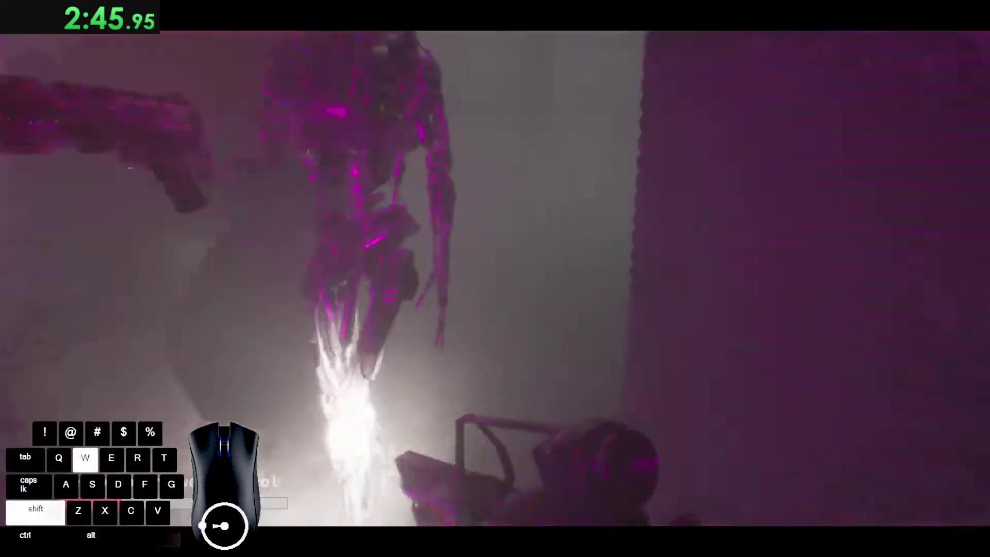